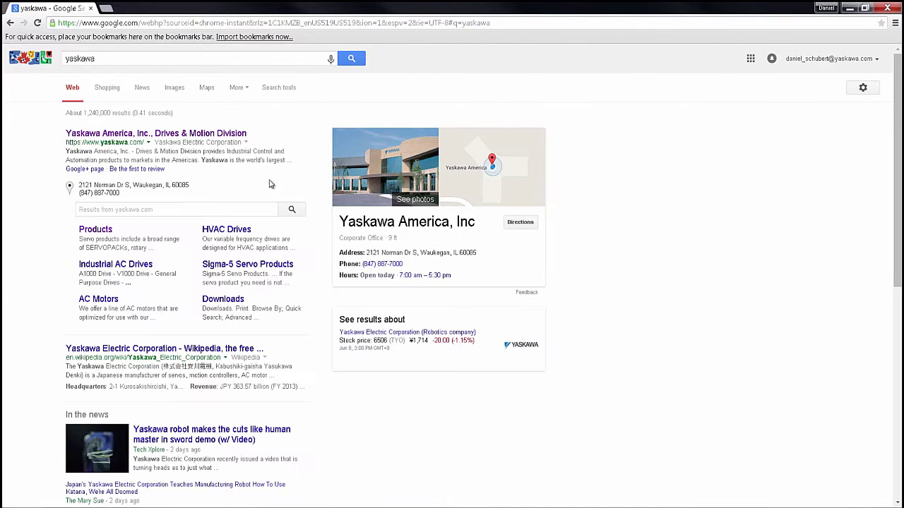
Step: Open the Yaskawa America website, go to the Energy Savings Predictor page under HVAC Drives software tools, and download the software
left_click(229, 135)
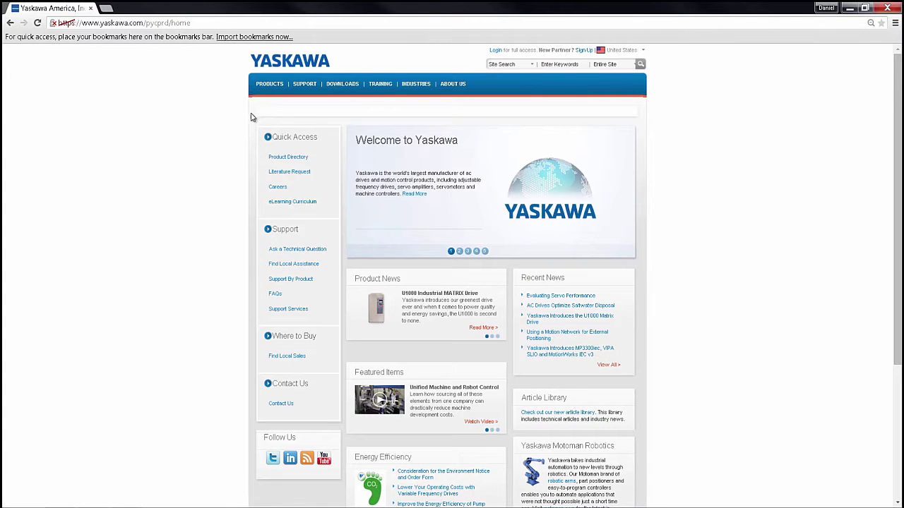
mouse_move(274, 93)
mouse_move(276, 122)
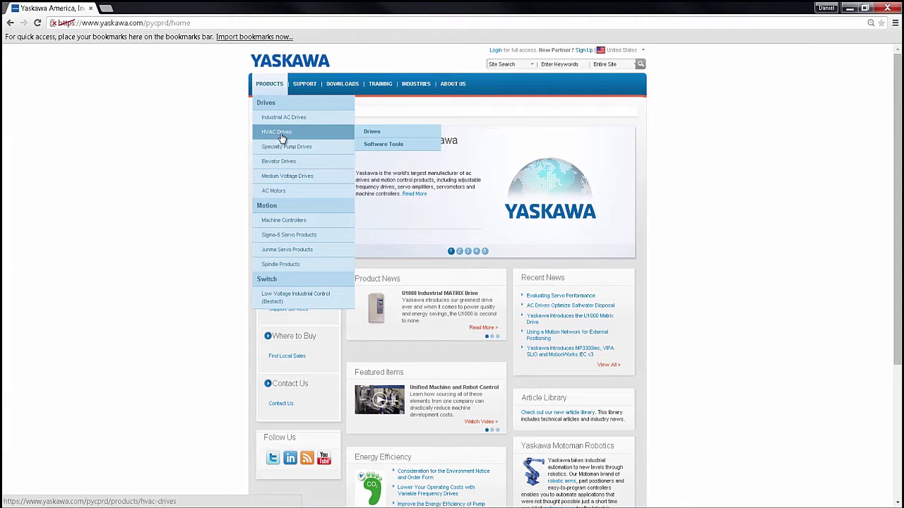
left_click(373, 144)
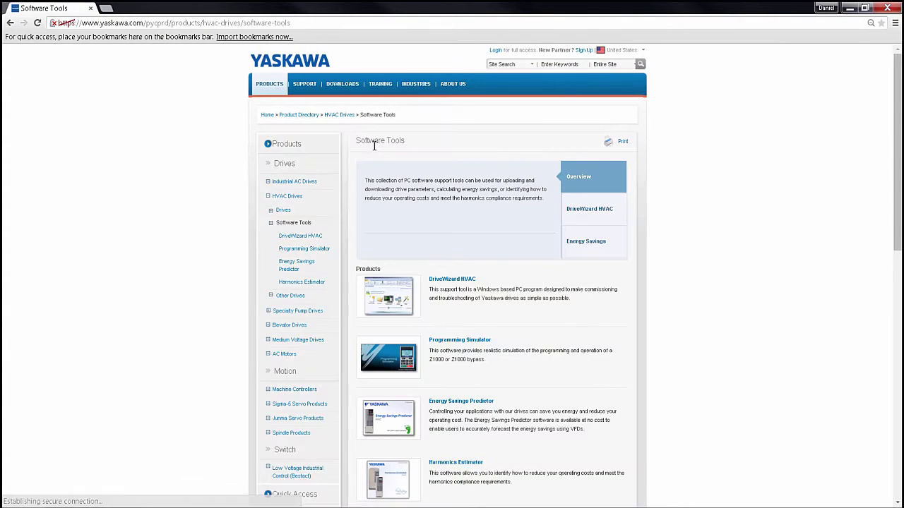
left_click(470, 401)
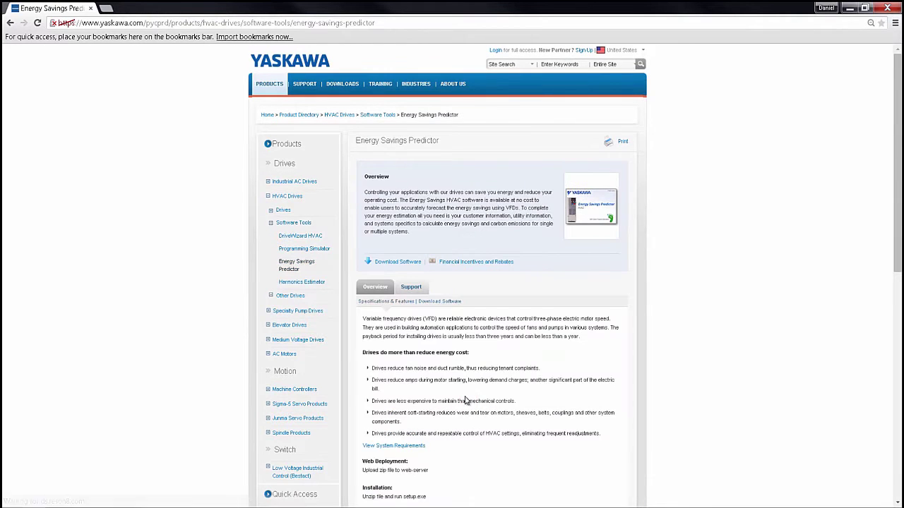
left_click(411, 265)
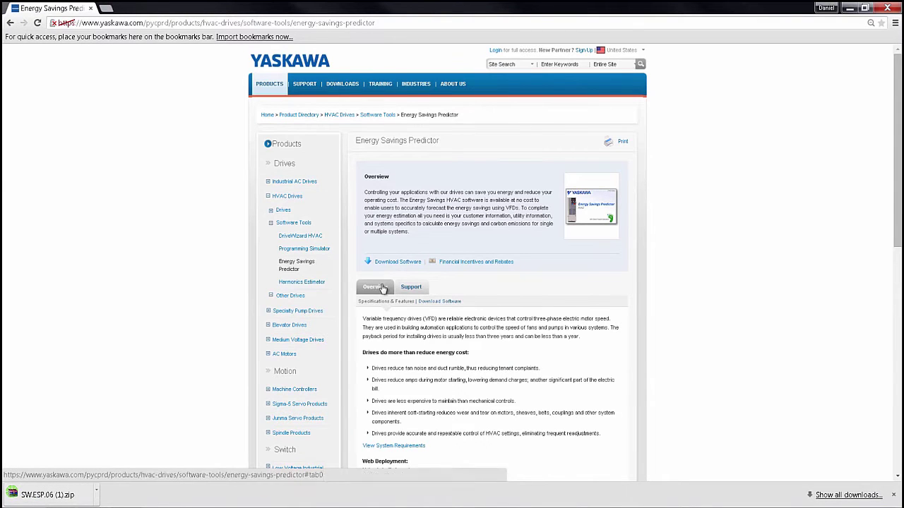
Step: Run setup.exe from the downloaded archive, accept the license agreement, and complete the Energy Savings Predictor installation with launch enabled
left_click(60, 496)
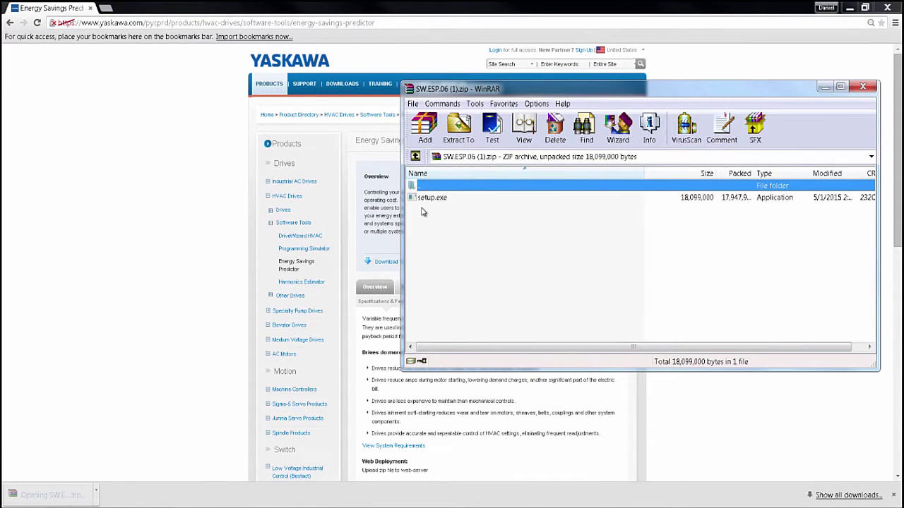
double_click(434, 199)
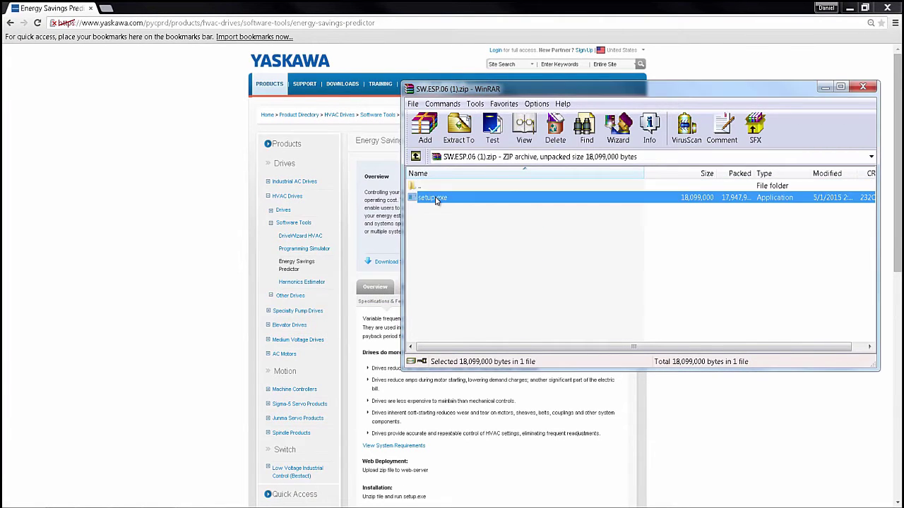
left_click(514, 376)
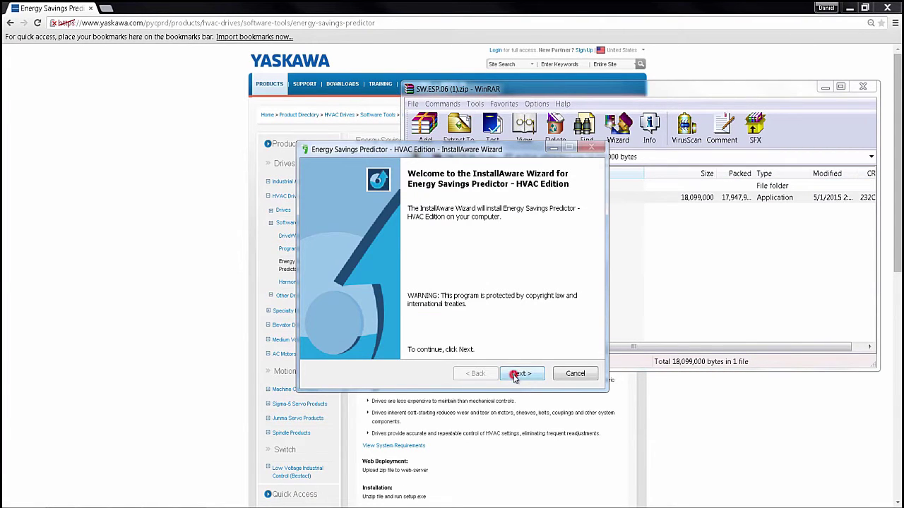
left_click(313, 344)
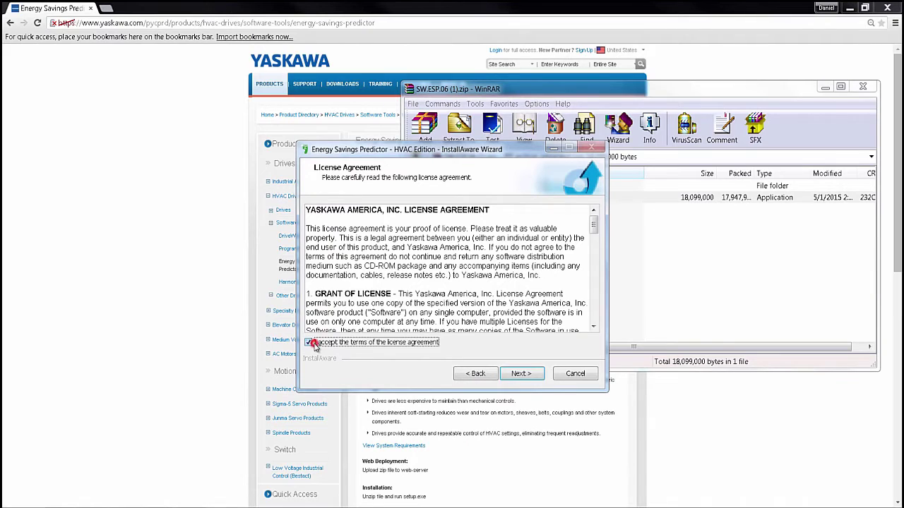
left_click(520, 373)
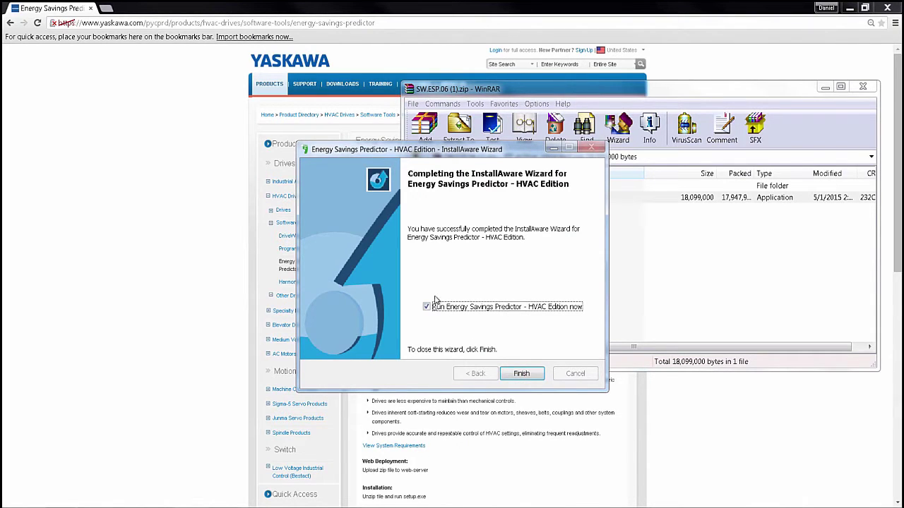
left_click(514, 374)
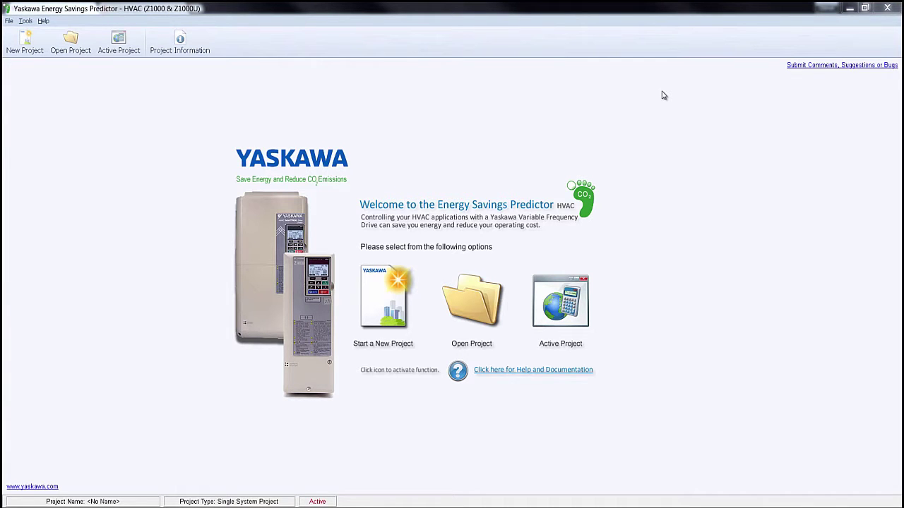
Step: Start a new single HVAC system project for a fan system and proceed past the introduction to the customer information
left_click(397, 300)
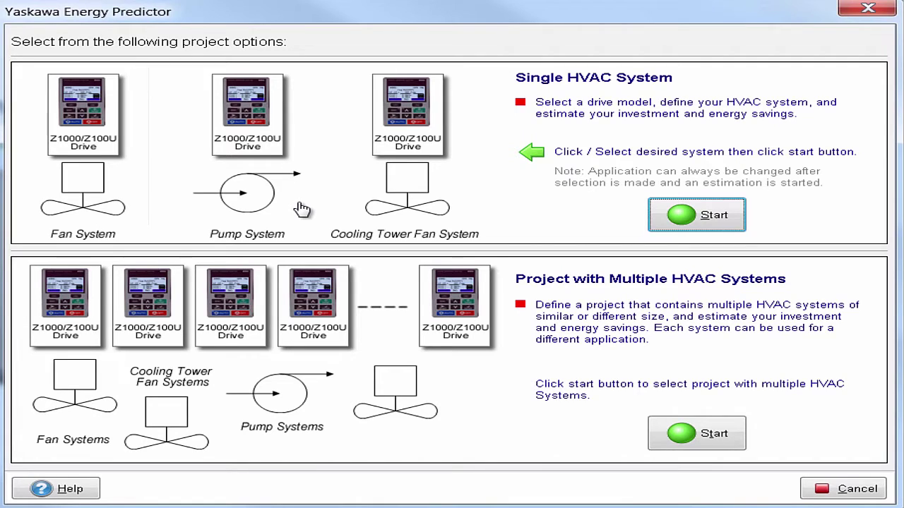
left_click(141, 191)
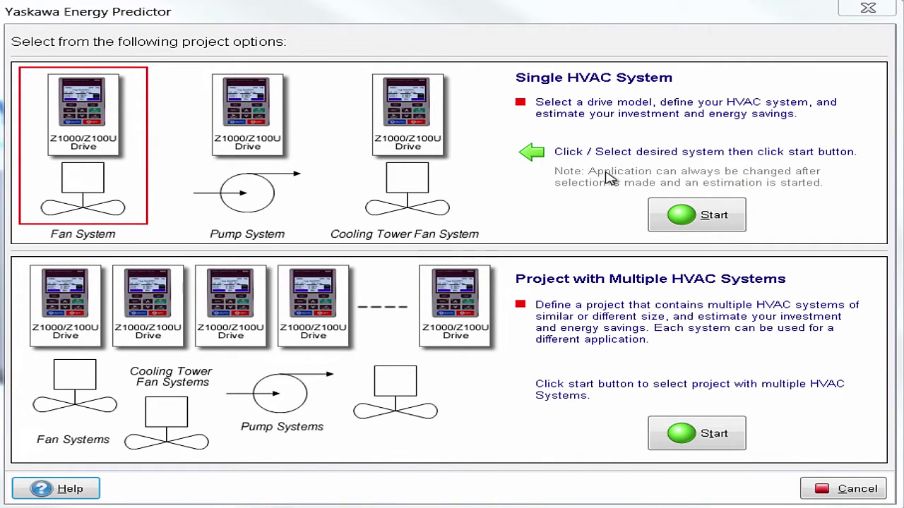
left_click(708, 223)
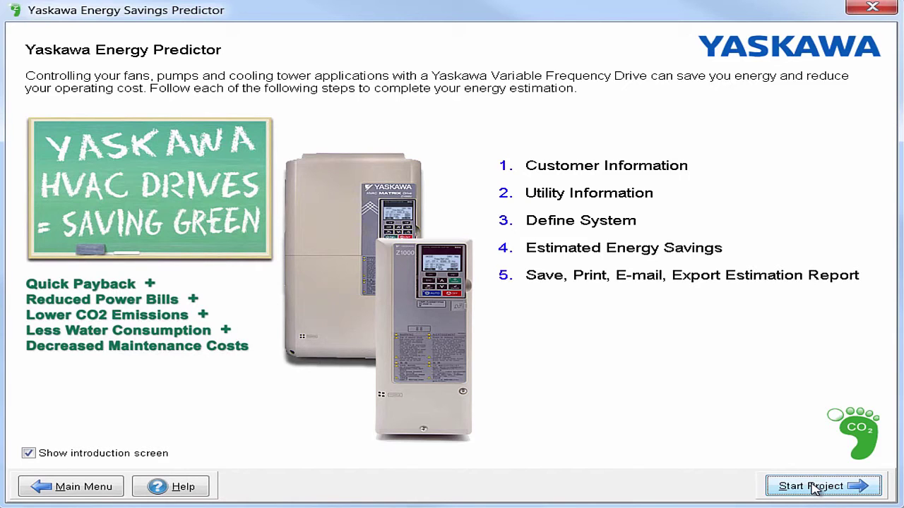
left_click(814, 488)
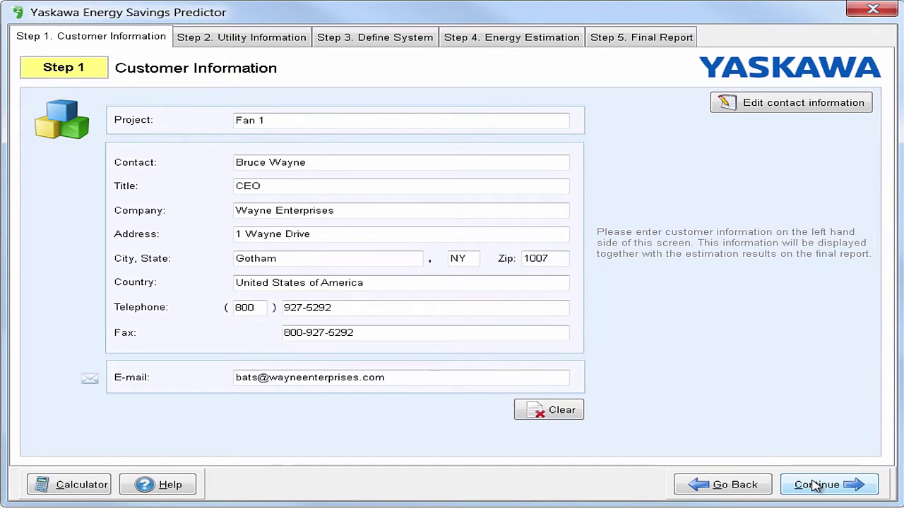
Step: Review the project's report layout, carbon footprint and preference settings, and accept them
left_click(790, 105)
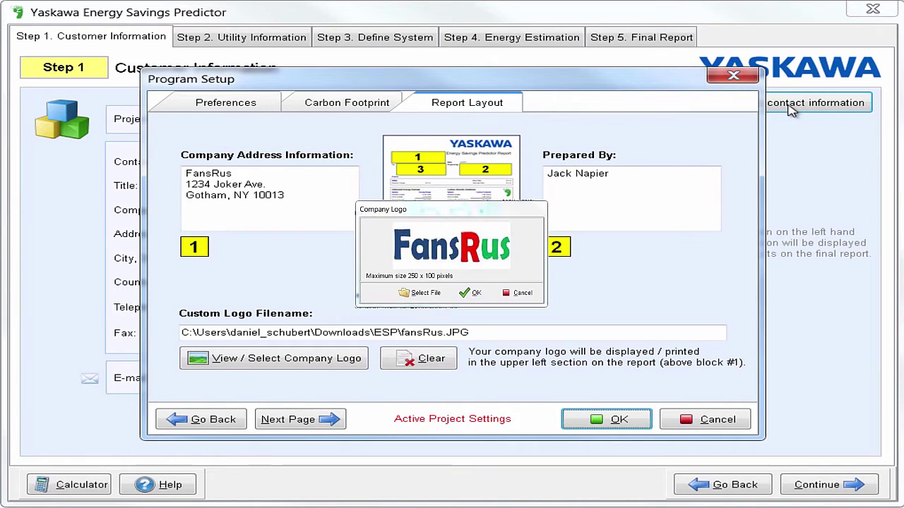
left_click(368, 108)
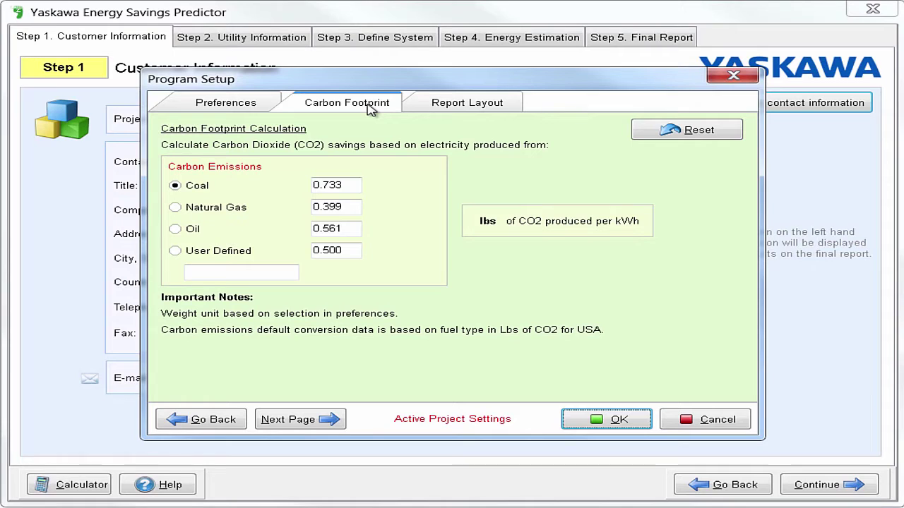
left_click(252, 105)
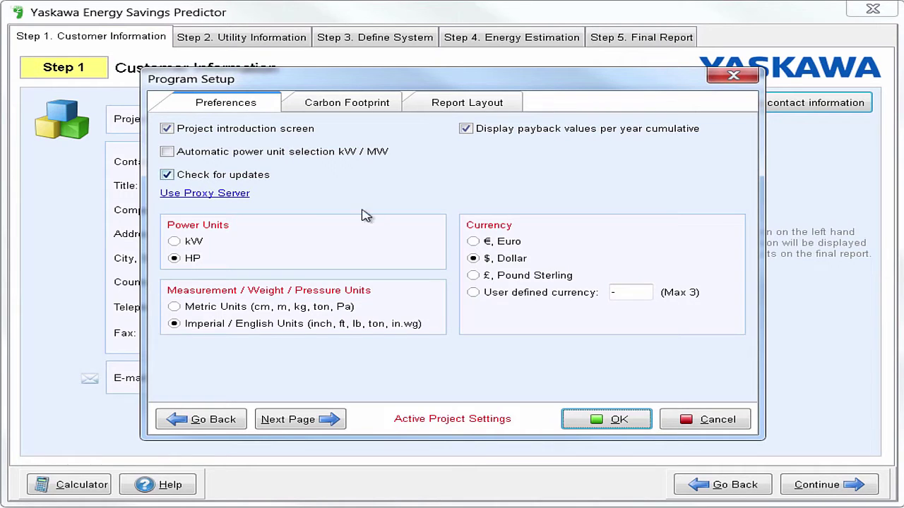
left_click(598, 423)
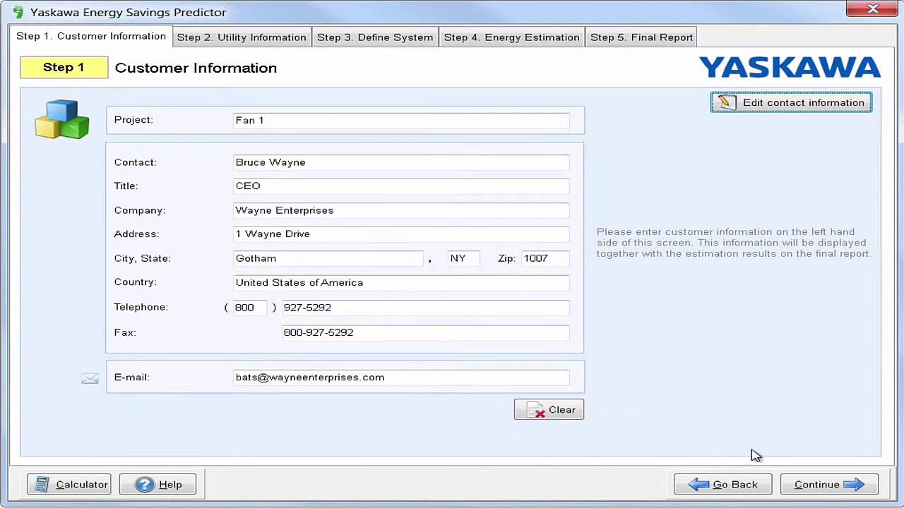
Step: Proceed to the utility information, check the unit choices for demand charges and rebates keeping kW, and advance to the system definition
left_click(800, 484)
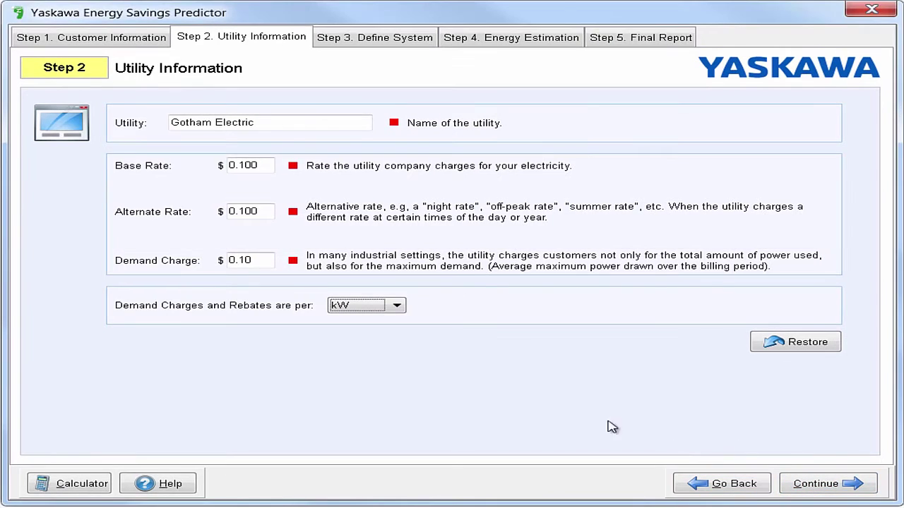
left_click(399, 306)
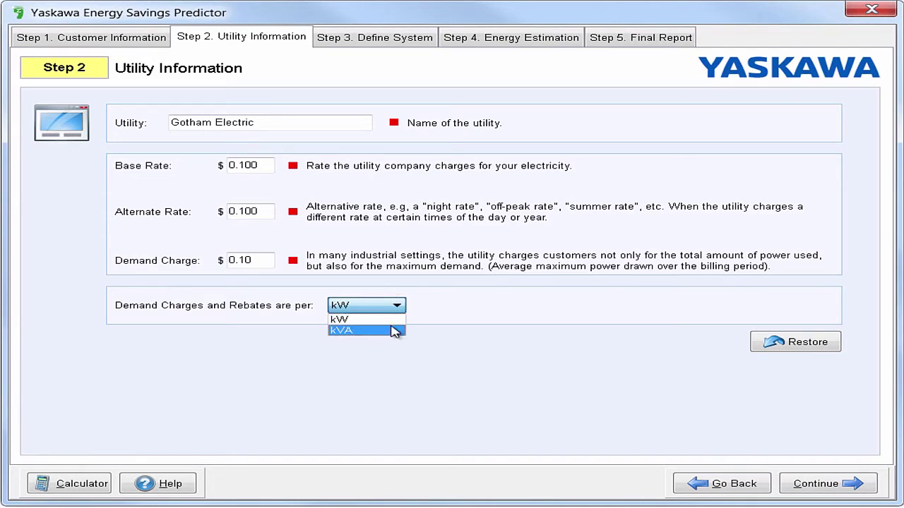
left_click(748, 443)
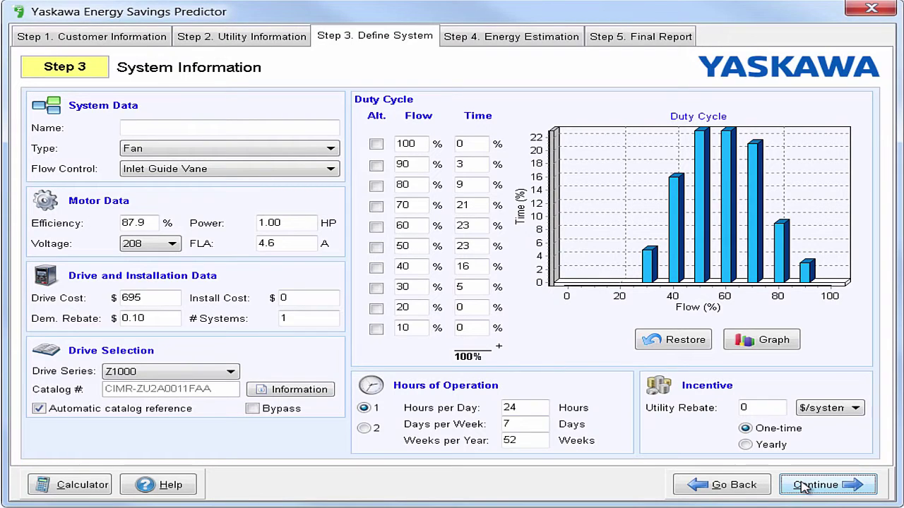
Step: Name the system Fan 1 and keep Inlet Guide Vane as its flow control after checking the alternatives
left_click(247, 128)
type("Fan 1")
key("Tab")
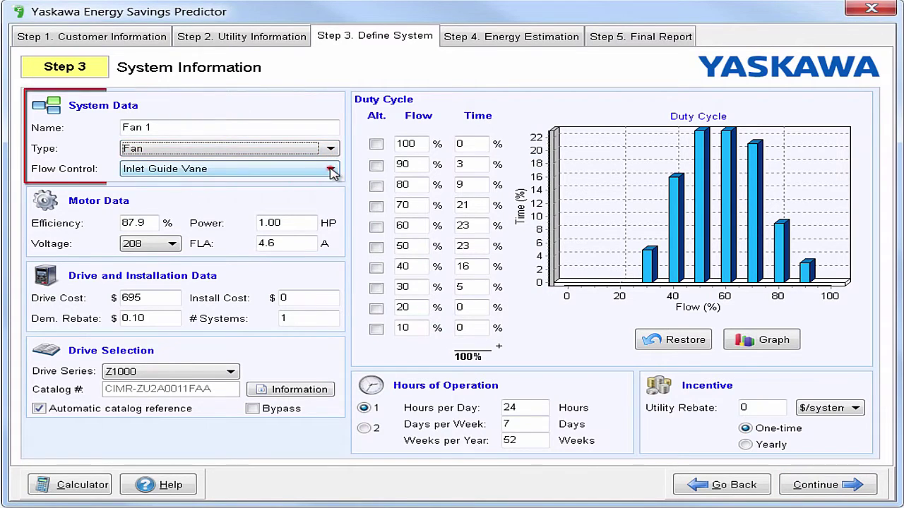
left_click(330, 169)
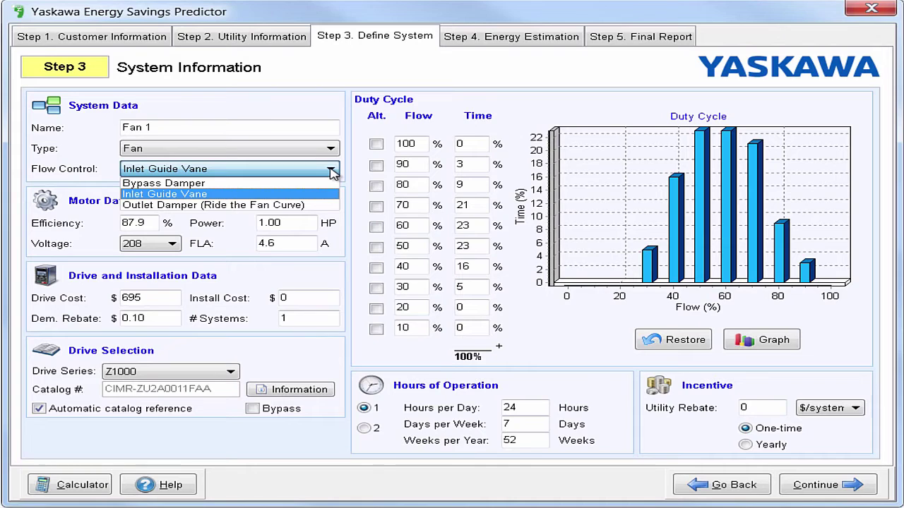
left_click(331, 169)
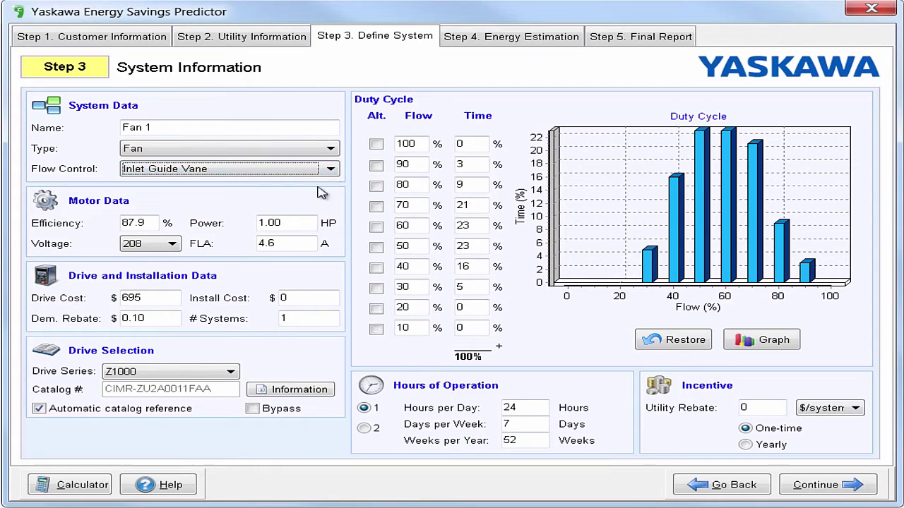
Step: Set the motor power to 40 HP and the motor voltage to 480
left_click(306, 223)
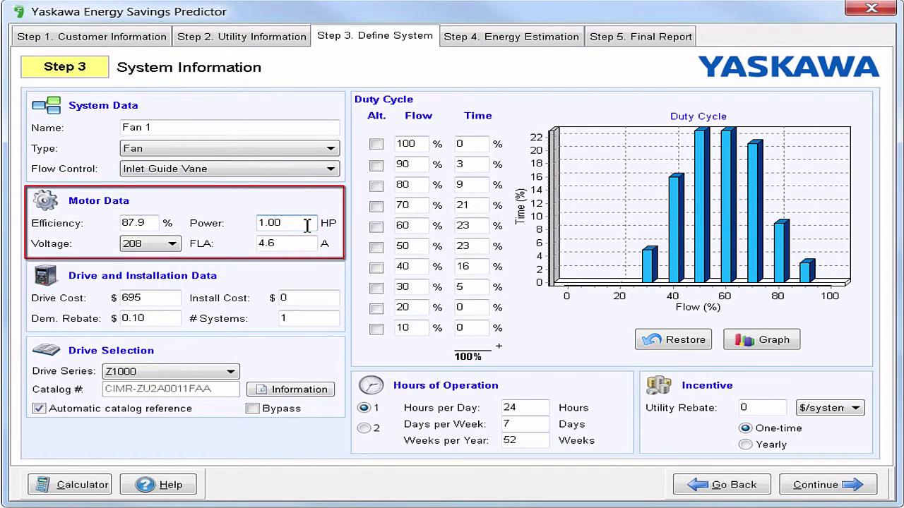
key("BackSpace")
key("BackSpace")
key("BackSpace")
key("BackSpace")
type("40")
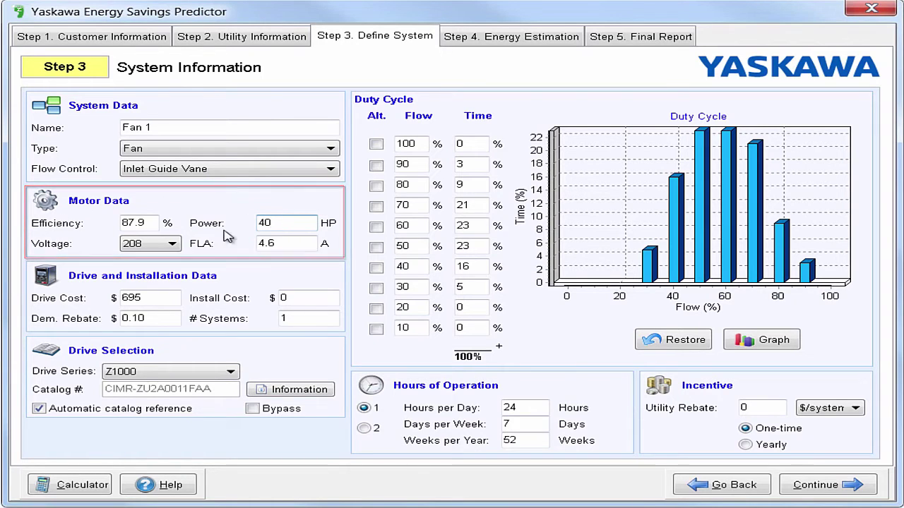
left_click(172, 244)
left_click(171, 243)
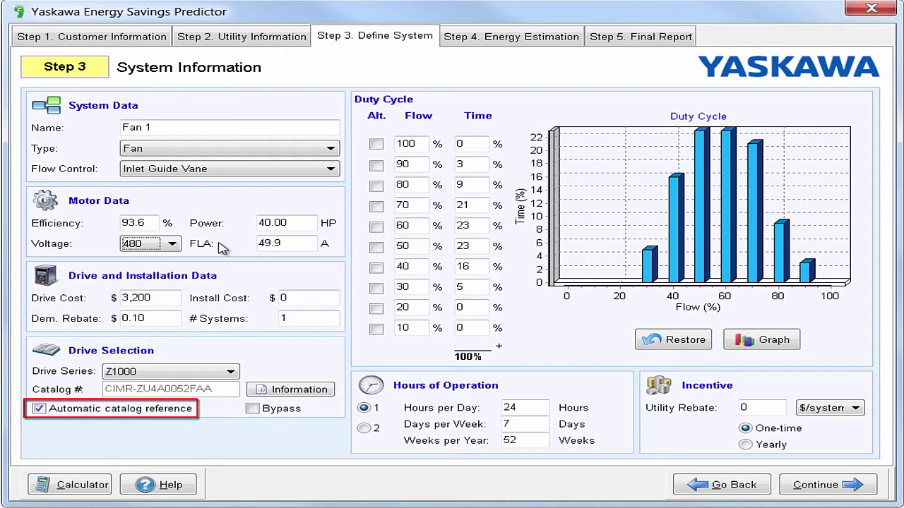
Step: Check the available drive series and keep Z1000 selected
key("Tab")
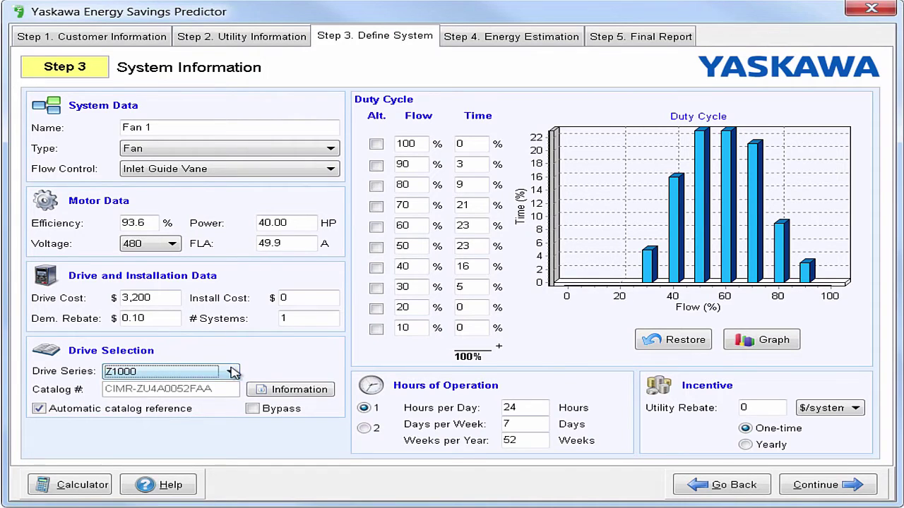
left_click(232, 371)
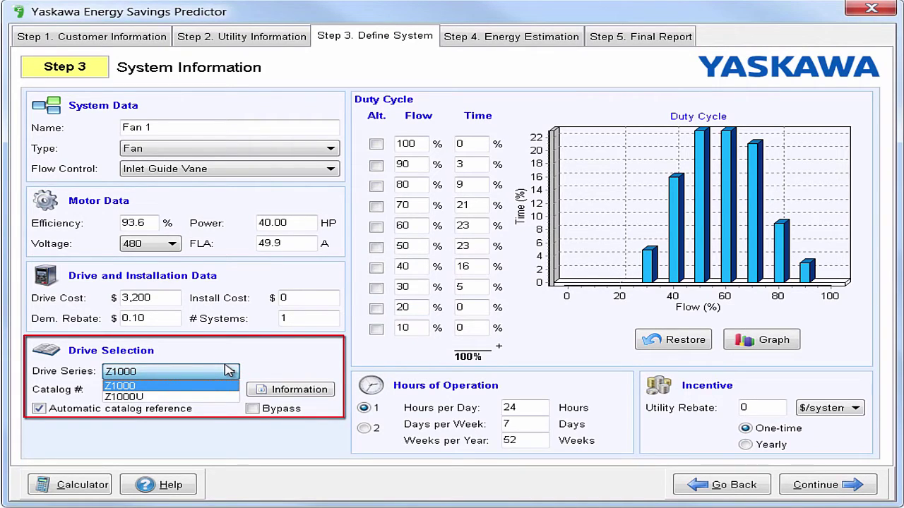
left_click(229, 370)
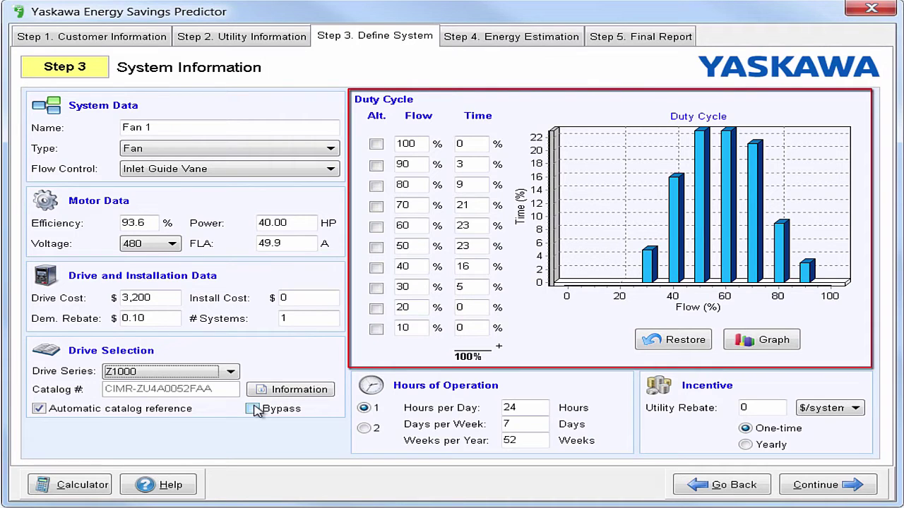
Step: Set the duty cycle time at 50% flow to 25%
left_click(481, 252)
key("BackSpace")
type("5")
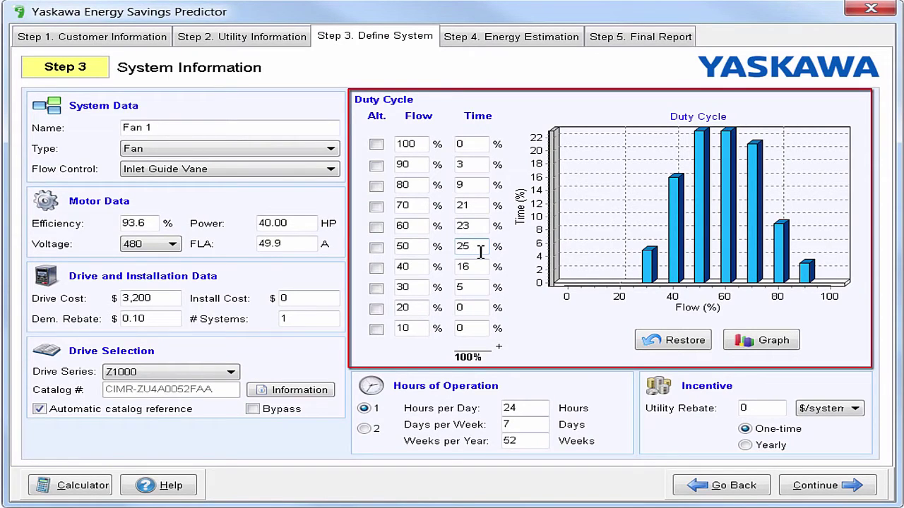
left_click(478, 266)
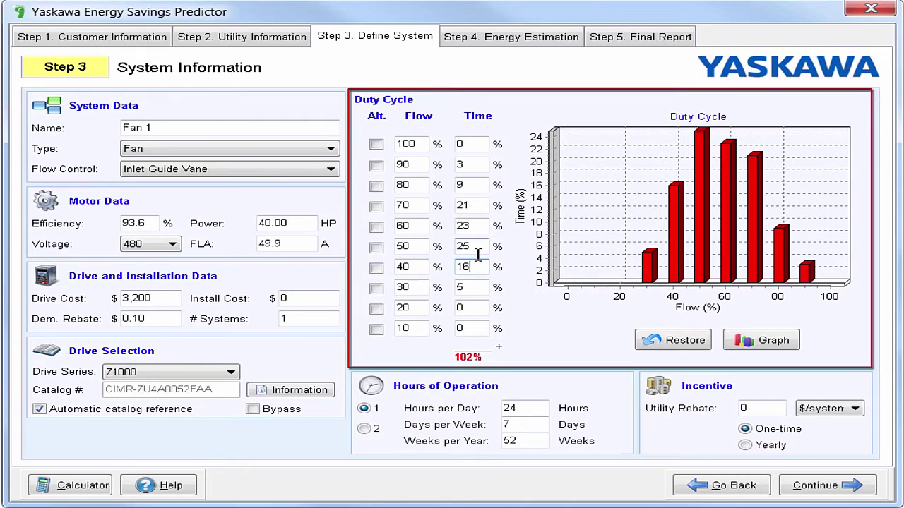
Step: Restore the duty cycle time at 50% flow to 23%
left_click(475, 251)
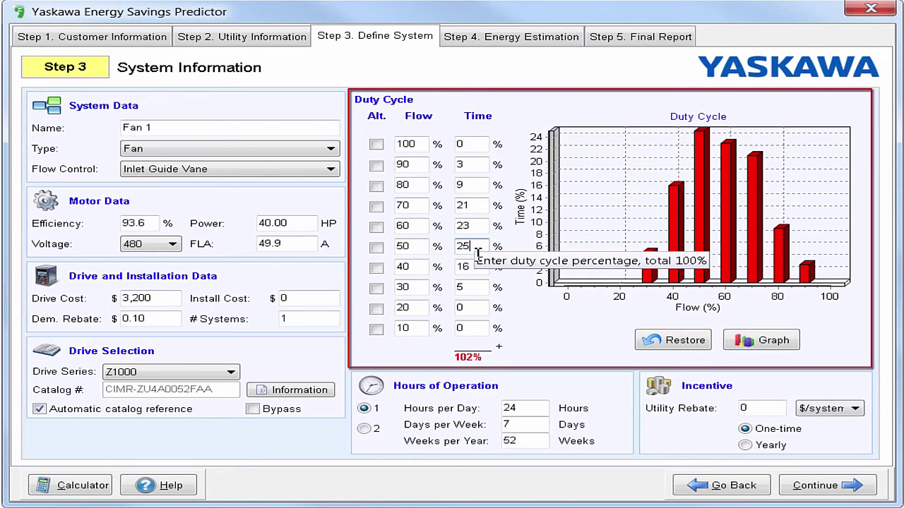
key("BackSpace")
type("3")
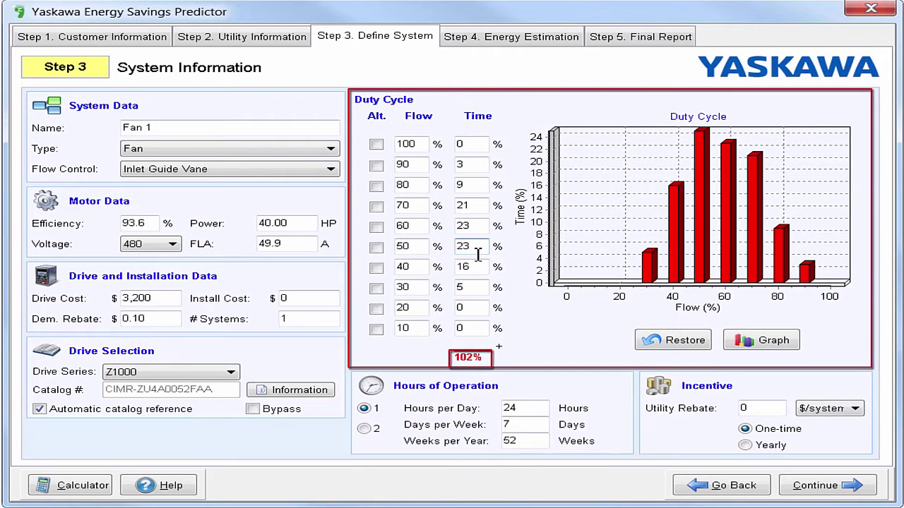
Step: Review Fan 1's duty cycle, payback, power required, energy usage, energy savings and CO2 emissions graphs
left_click(480, 266)
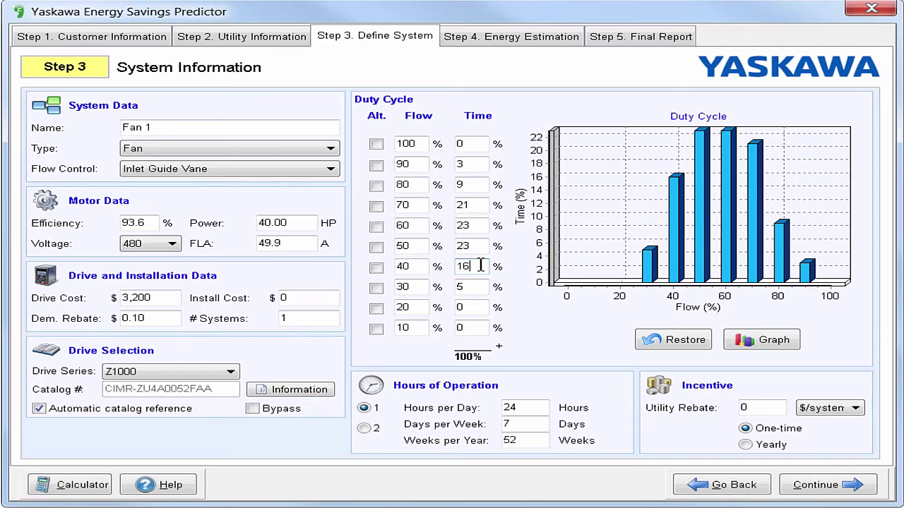
left_click(754, 341)
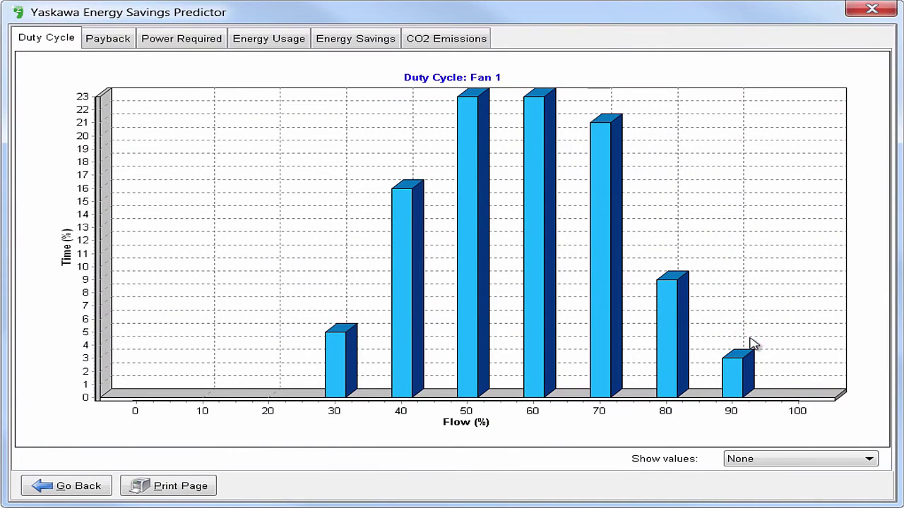
left_click(120, 38)
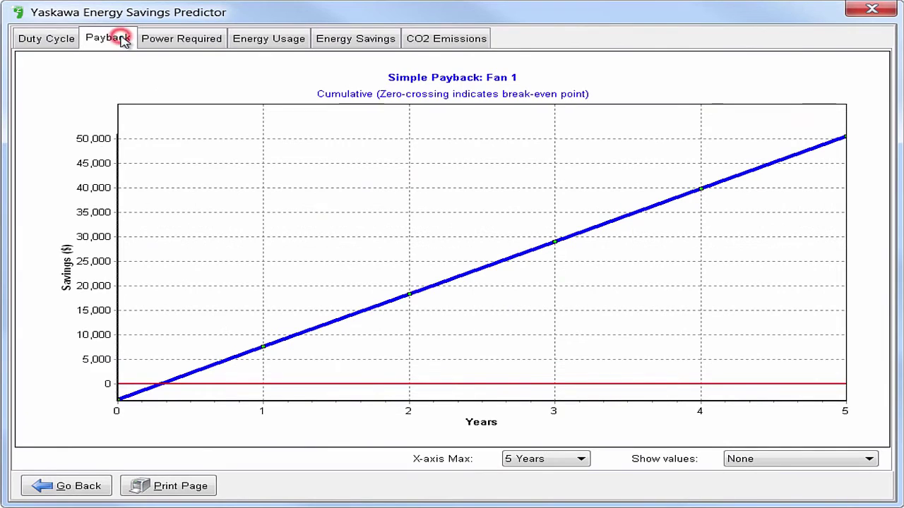
left_click(177, 41)
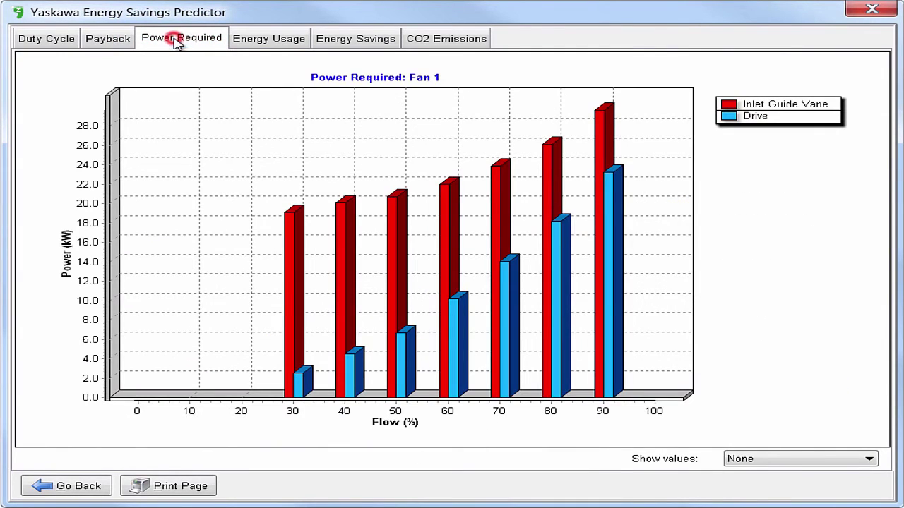
left_click(276, 40)
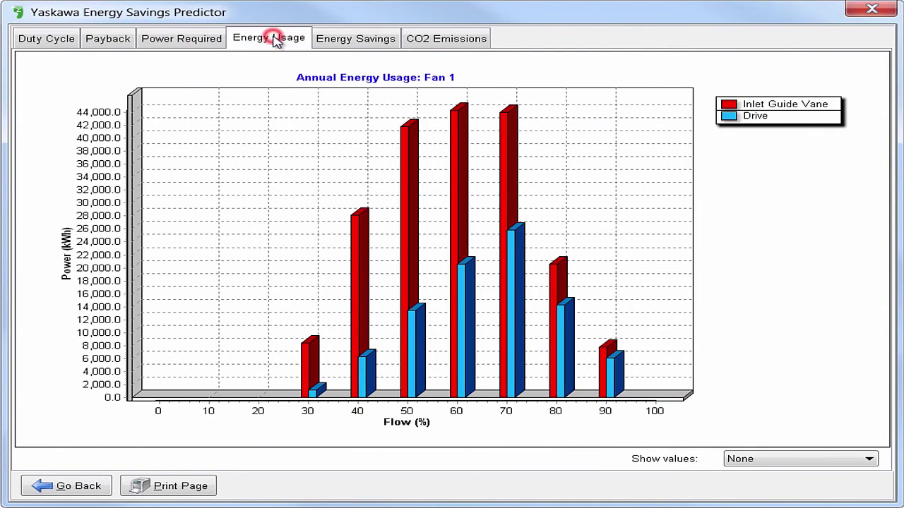
left_click(346, 41)
left_click(438, 38)
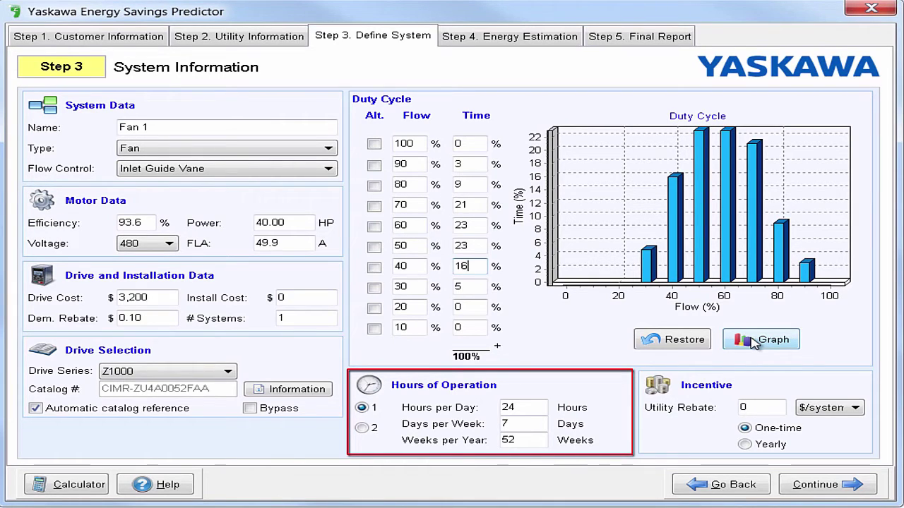
left_click(754, 343)
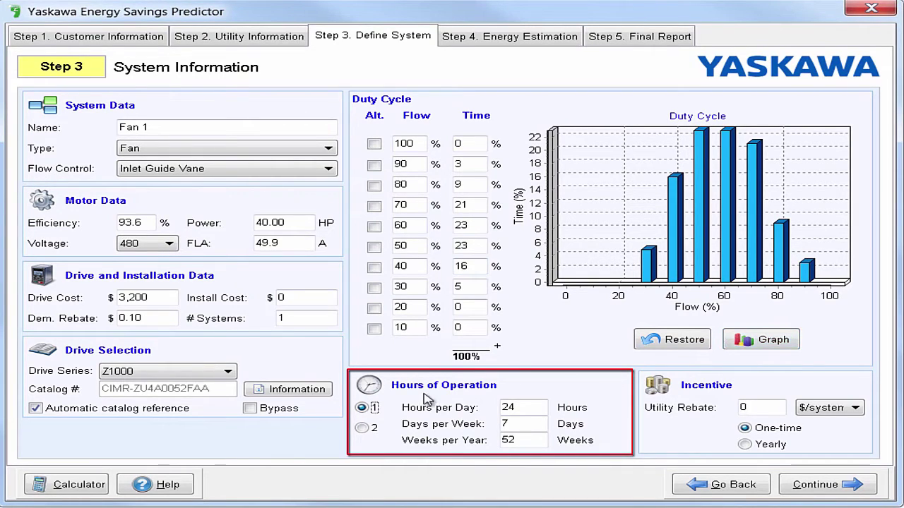
Step: Check the hours-per-year option for the hours of operation and return to the hours, days and weeks option
left_click(363, 428)
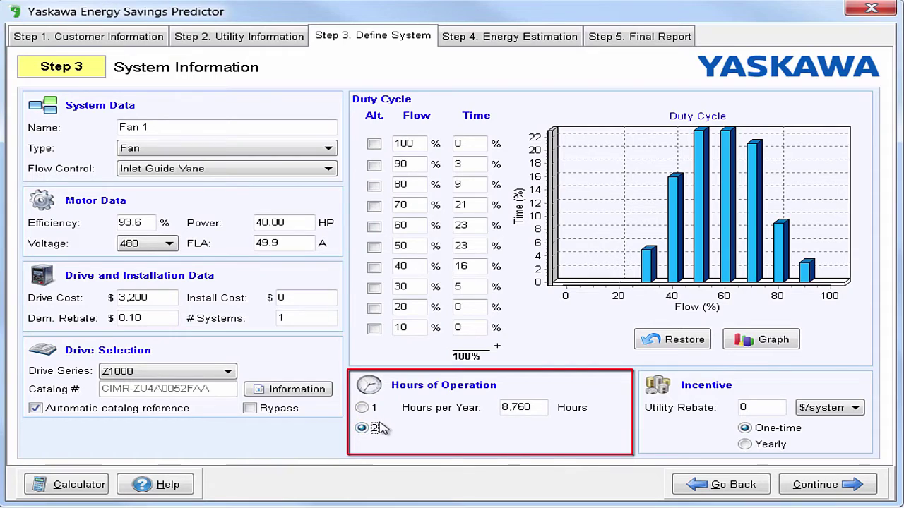
left_click(361, 408)
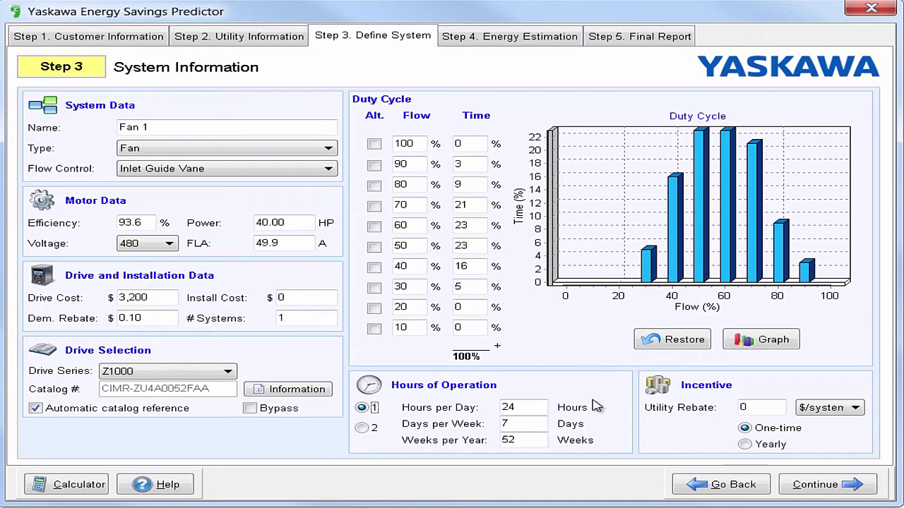
Step: Advance to the energy estimation, show Fan 1's system calculation and continue to the final report
left_click(812, 483)
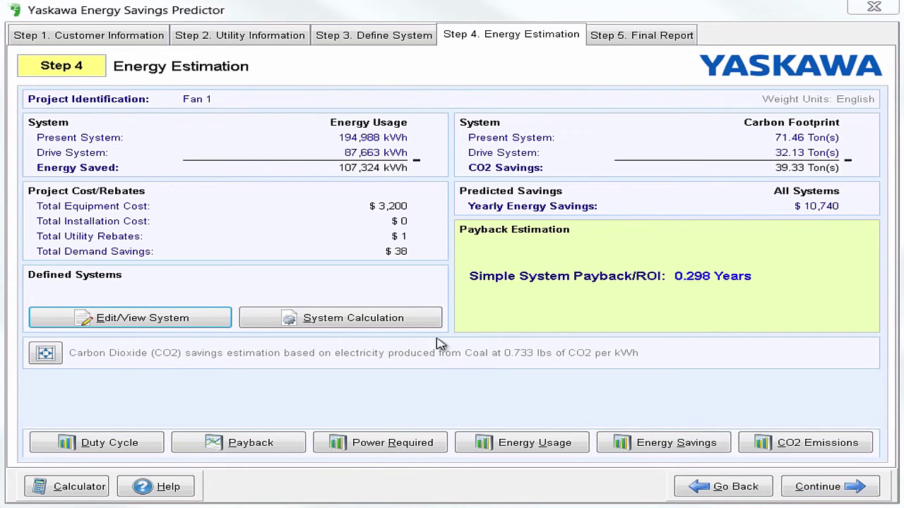
left_click(348, 318)
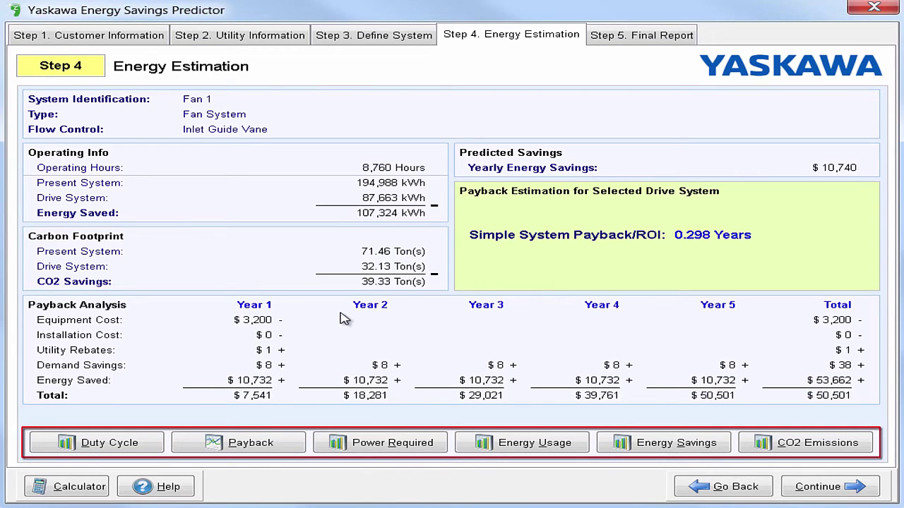
left_click(807, 486)
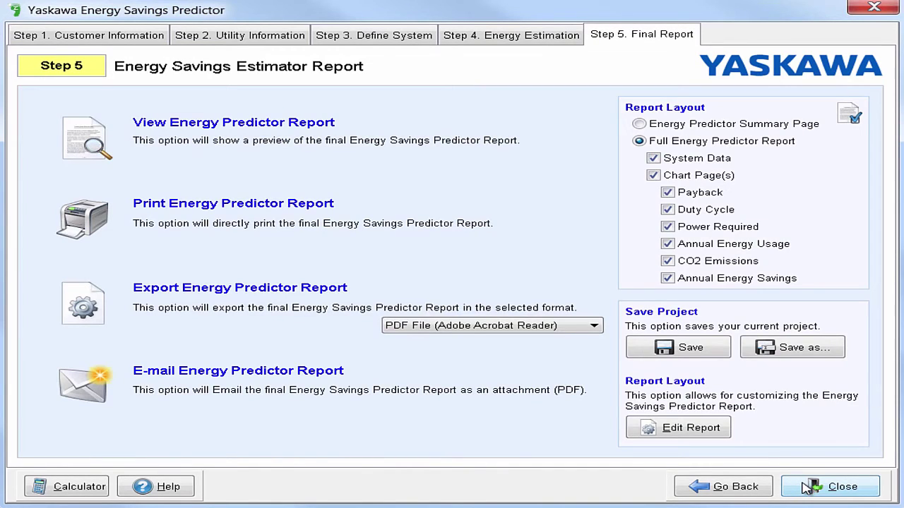
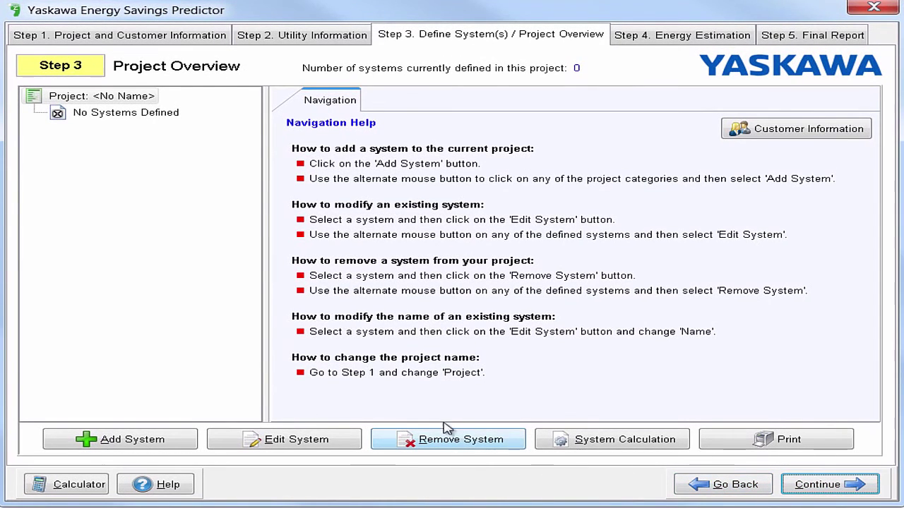
Step: Add a fan system named Fan1 to the multi-system project
left_click(115, 444)
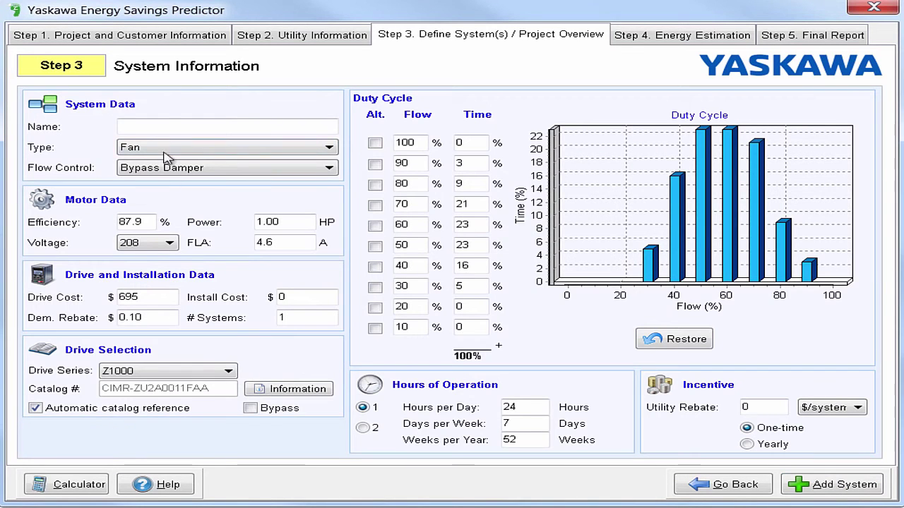
left_click(160, 125)
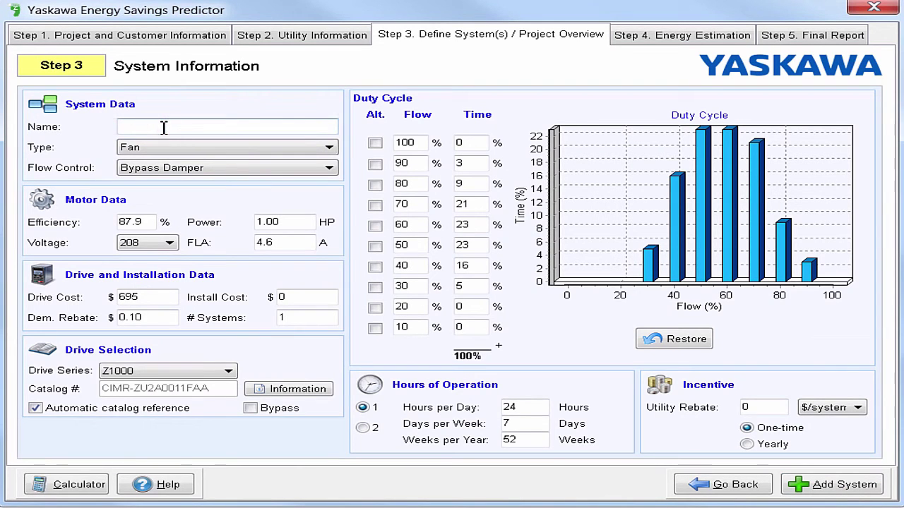
type("Fan1")
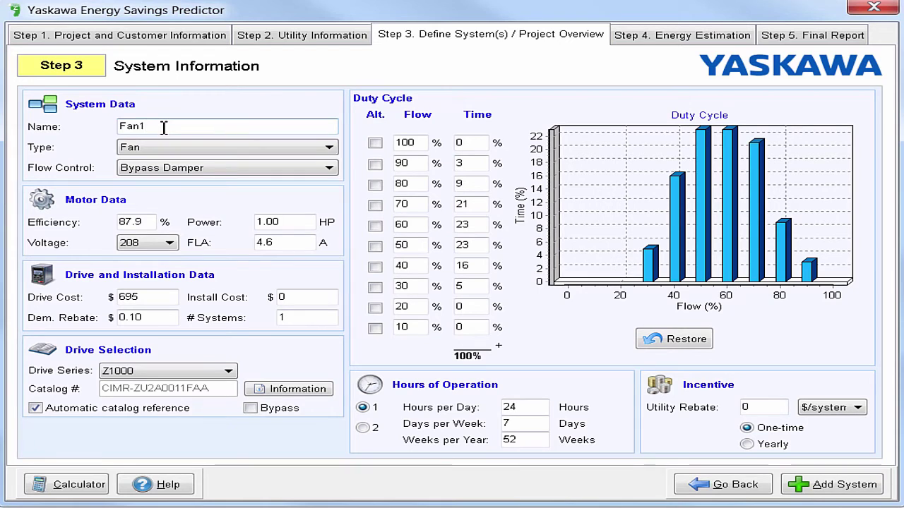
left_click(809, 487)
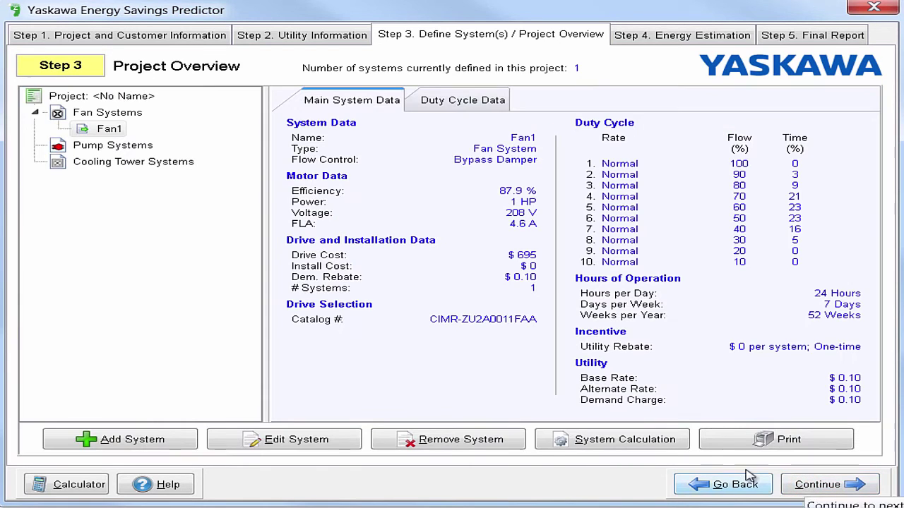
Step: Add a pump system named Pump1, keeping Bypass Valve as its flow control
left_click(215, 440)
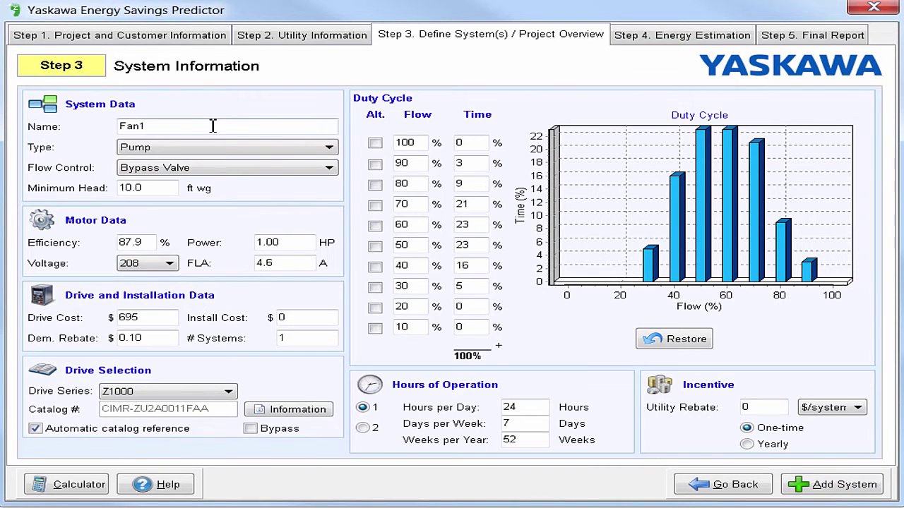
left_click_drag(135, 126, 97, 138)
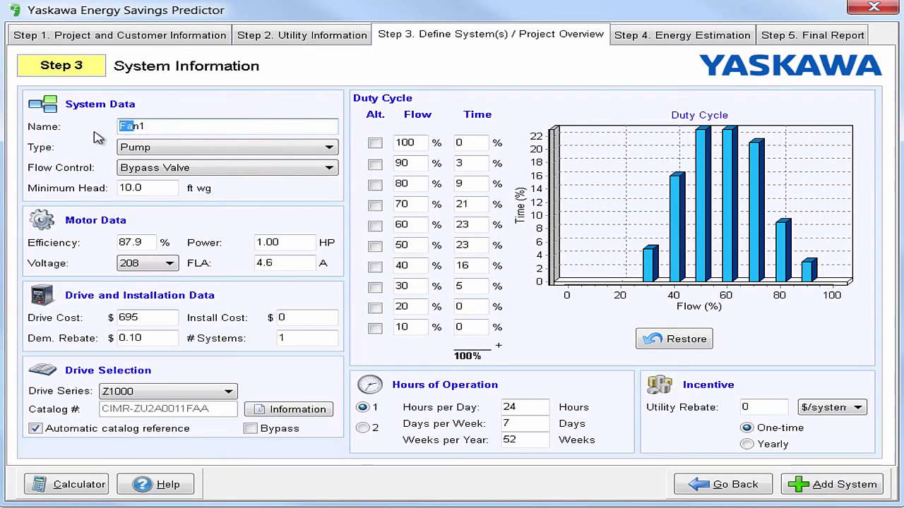
key("BackSpace")
key("Delete")
left_click(332, 169)
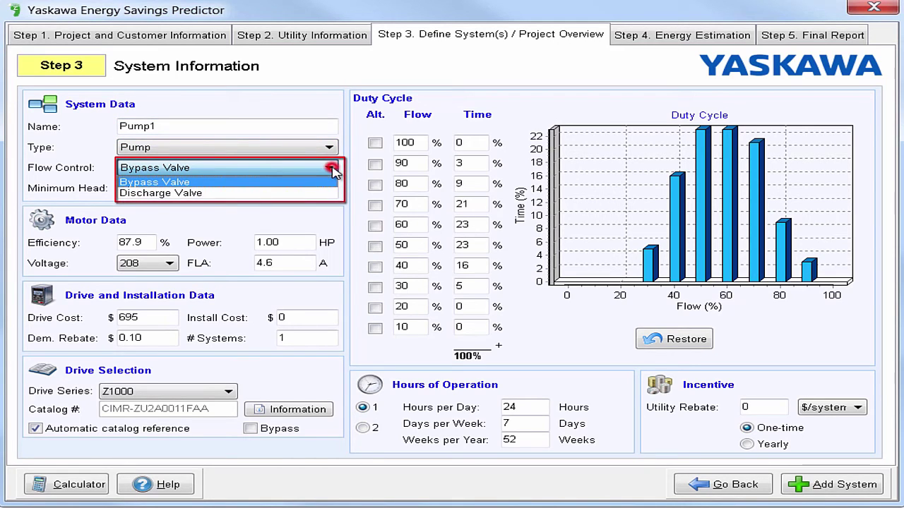
left_click(332, 170)
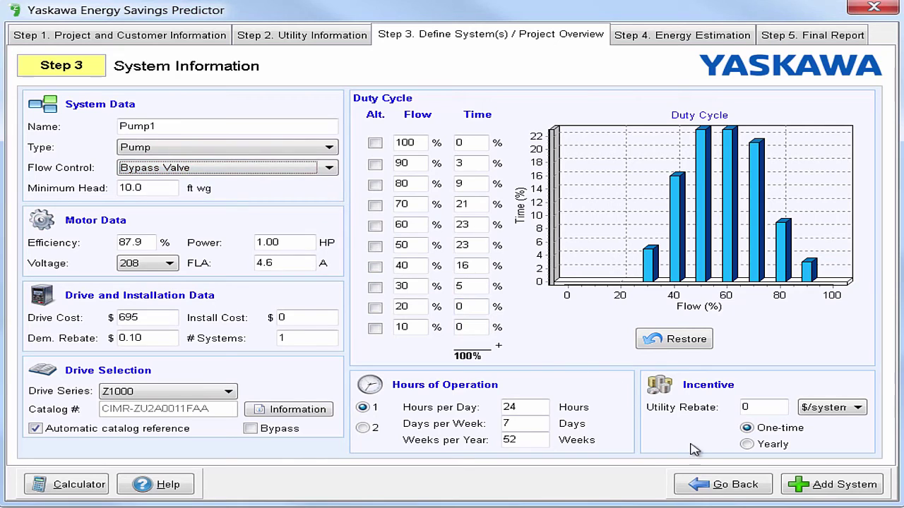
left_click(817, 486)
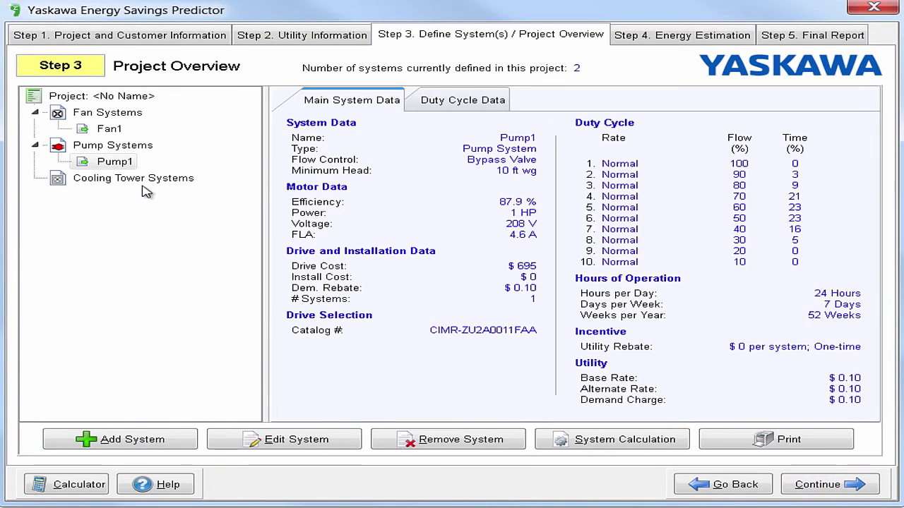
Step: Add a cooling tower system named Tower1 to the project
left_click(142, 183)
left_click(162, 442)
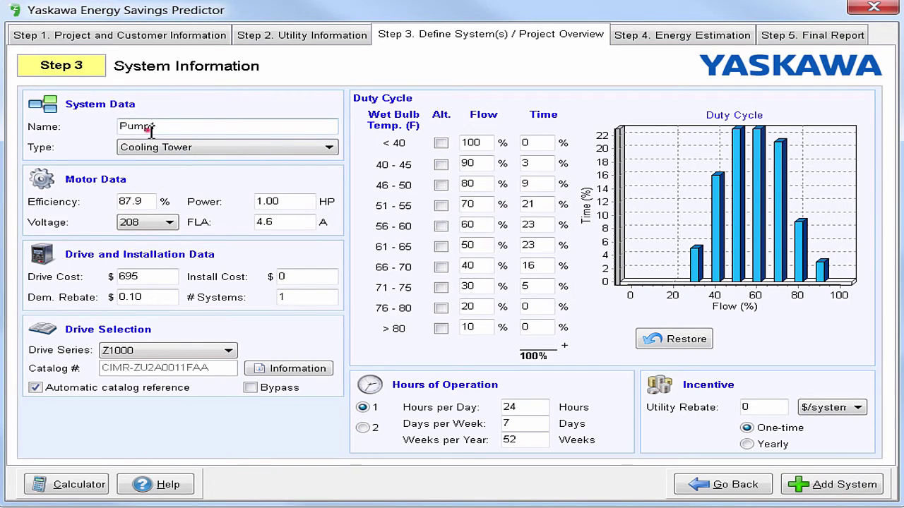
left_click_drag(150, 130, 76, 141)
type("Tower1")
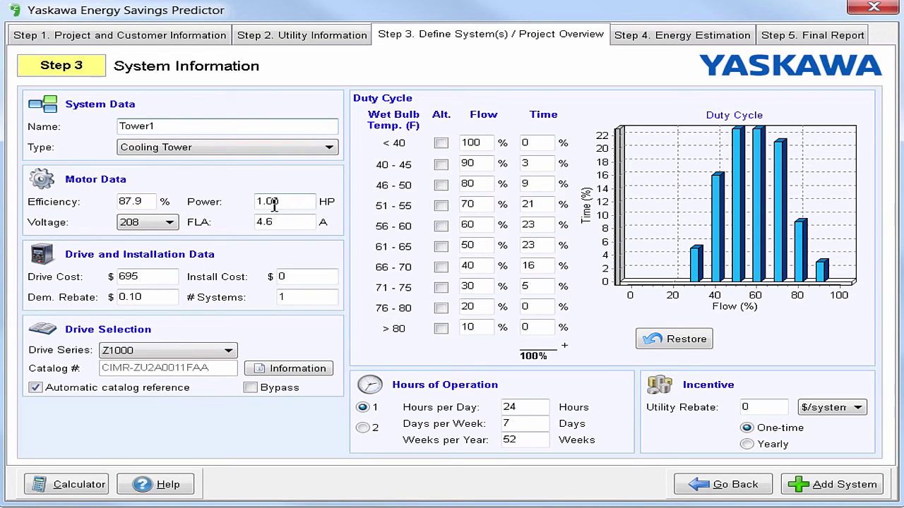
left_click(819, 487)
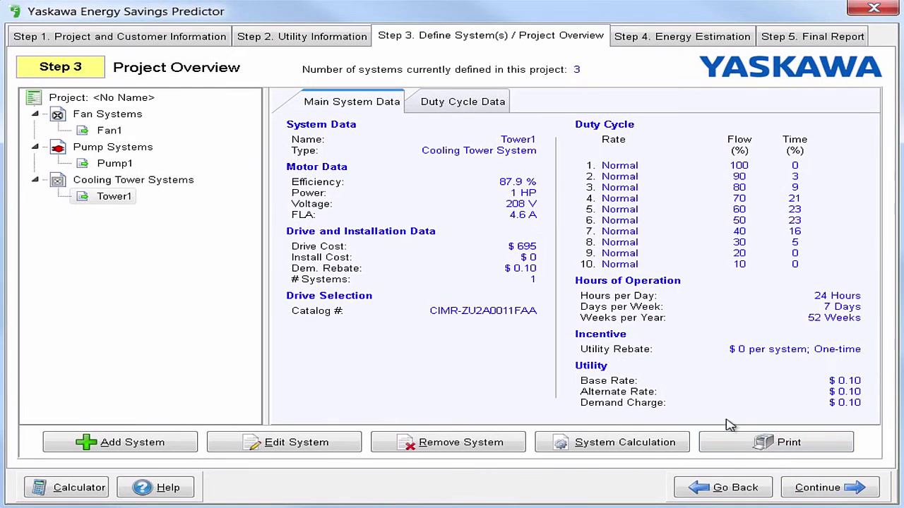
Step: Open Fan1 for editing from the project's energy estimation, update the system and return to the estimation
left_click(818, 489)
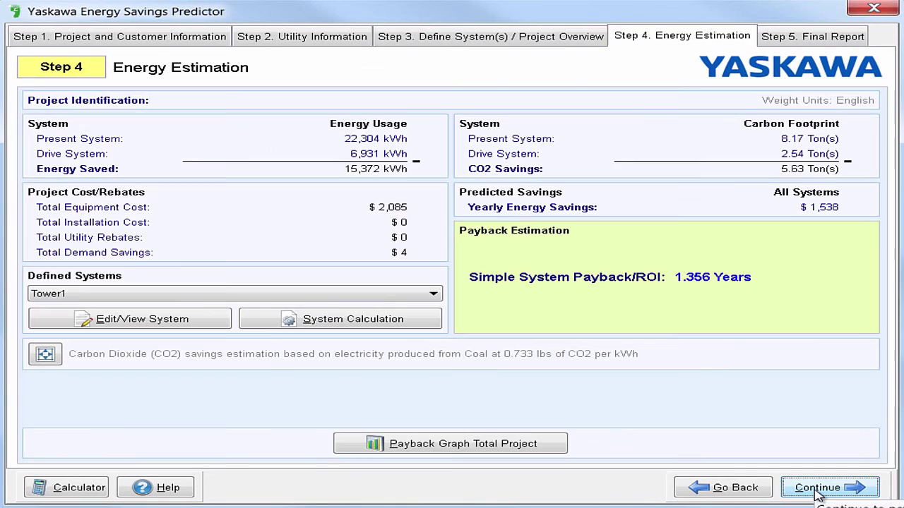
left_click(433, 294)
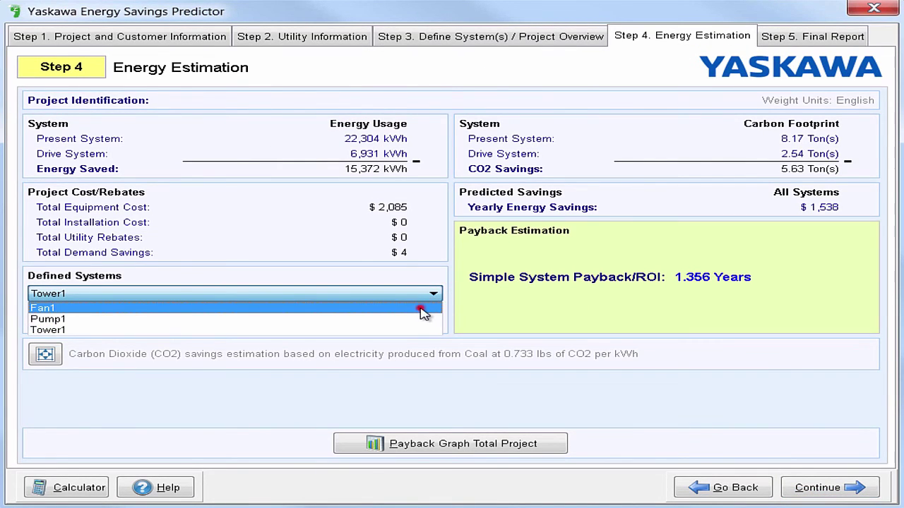
left_click(422, 313)
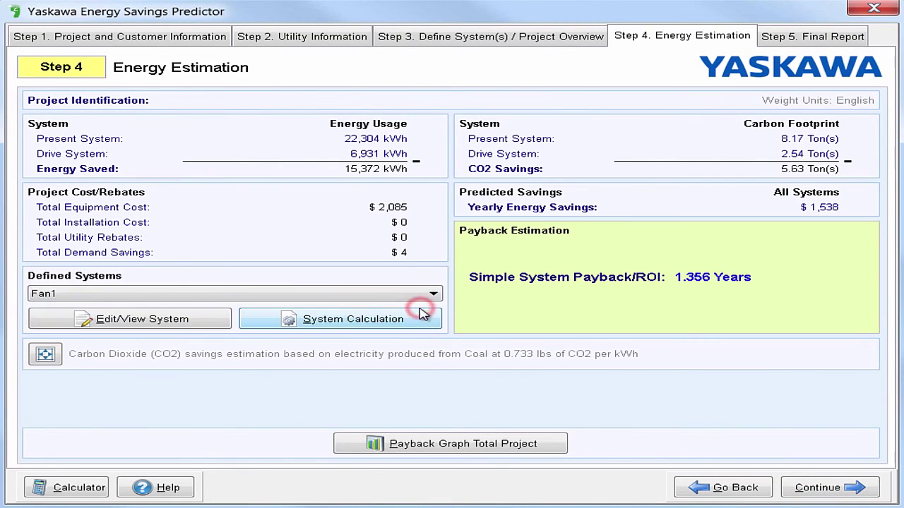
left_click(223, 319)
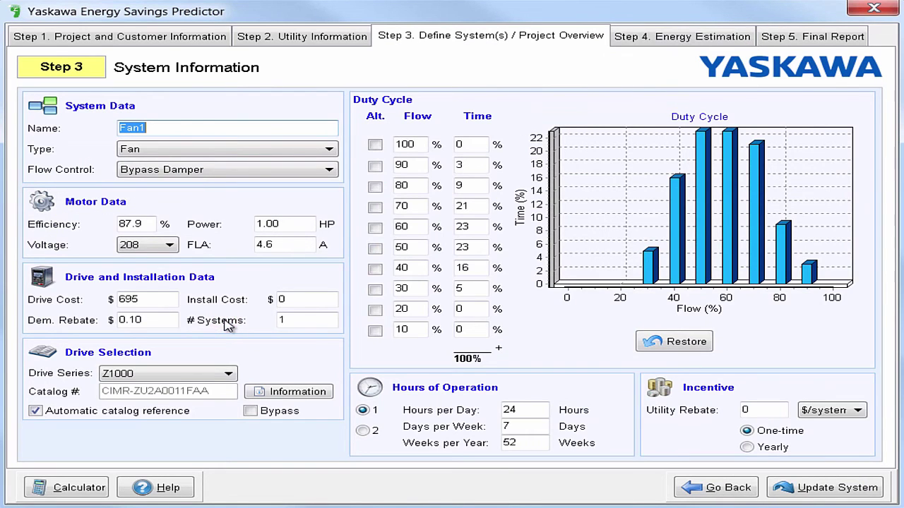
left_click(805, 493)
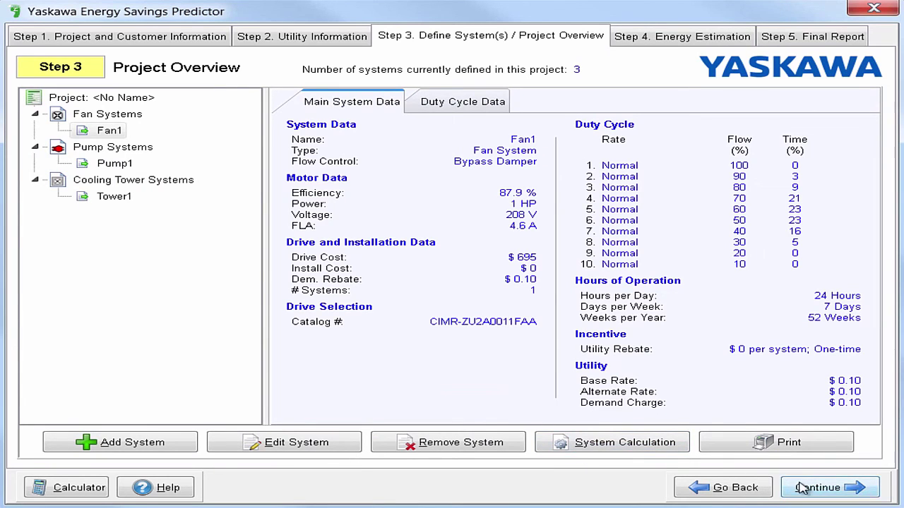
left_click(803, 488)
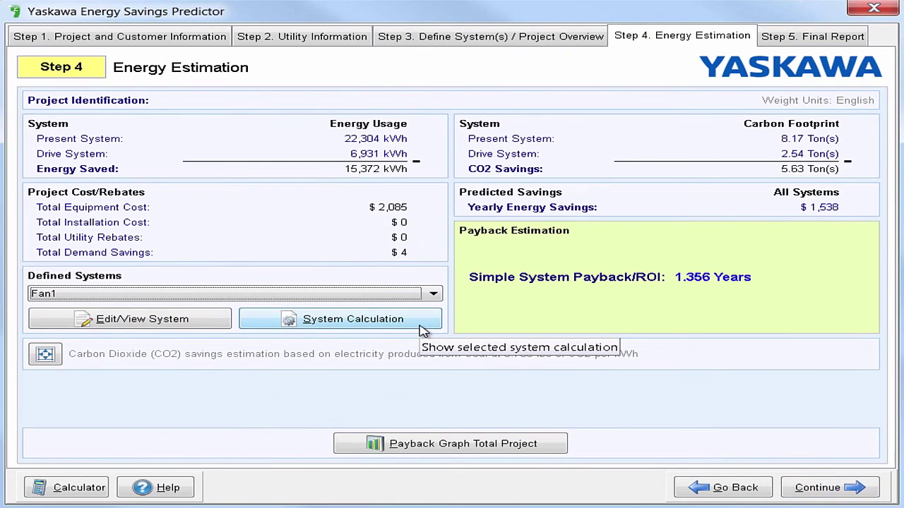
Step: View the system calculation for Fan1 and return to the whole project's energy estimation
left_click(421, 324)
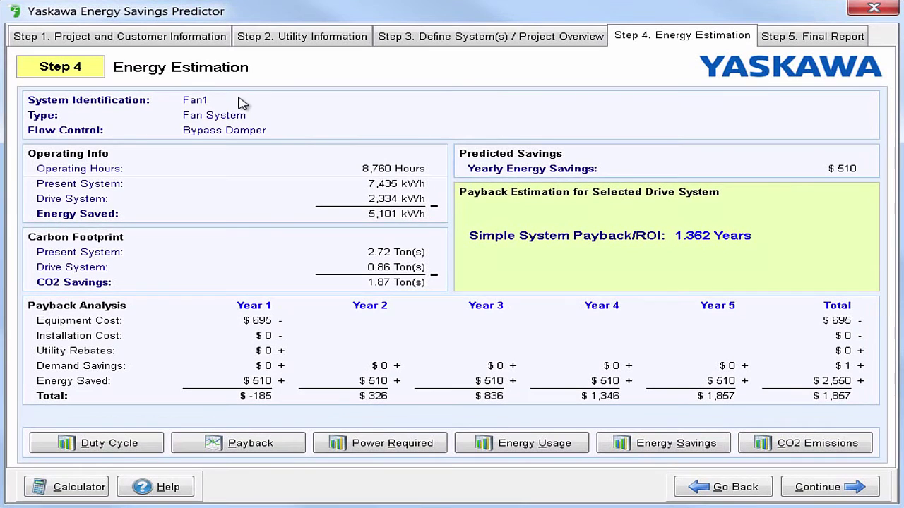
left_click(828, 488)
left_click(516, 442)
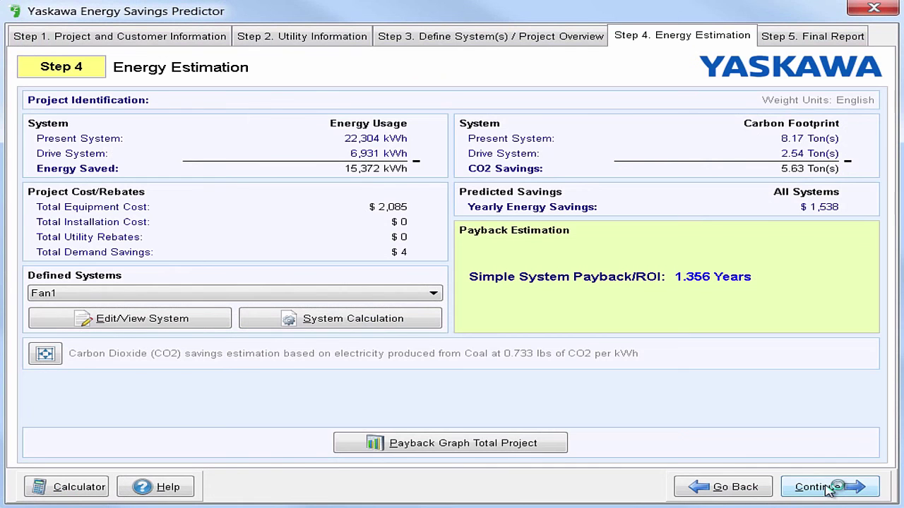
Step: Continue to the final report and preview the full Energy Predictor report
left_click(819, 485)
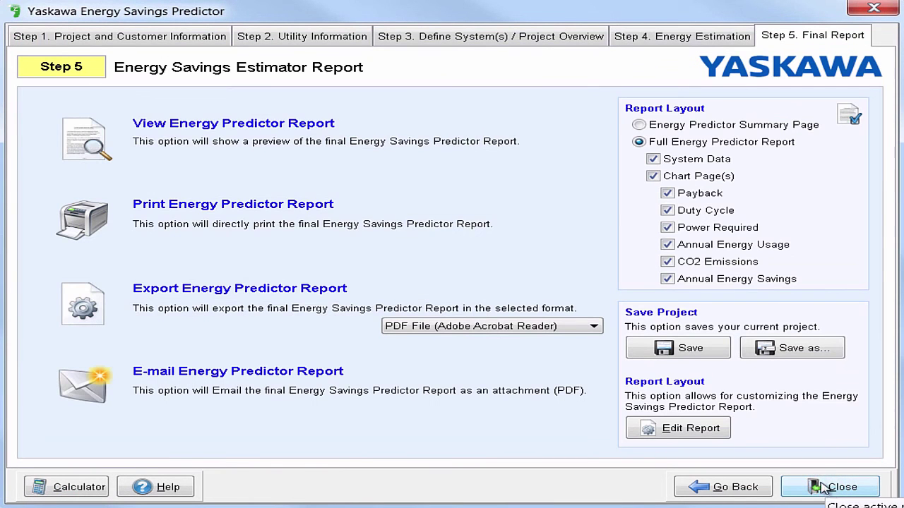
left_click(312, 127)
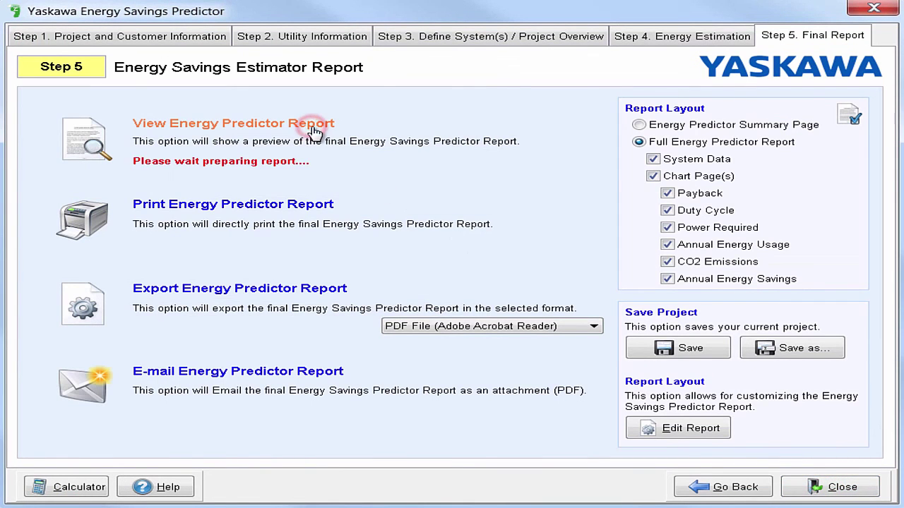